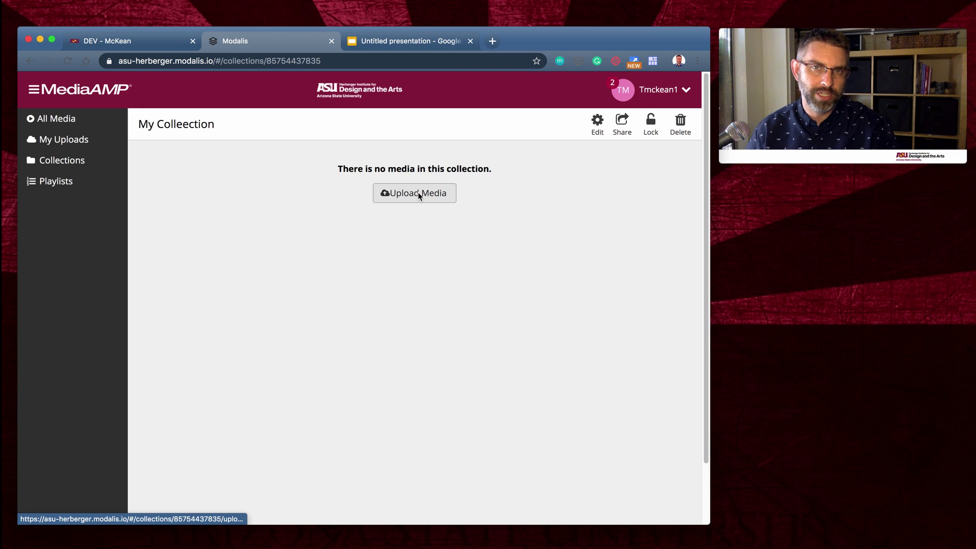
Step: Put the empty 'My Colleection' collection into edit mode
click(597, 126)
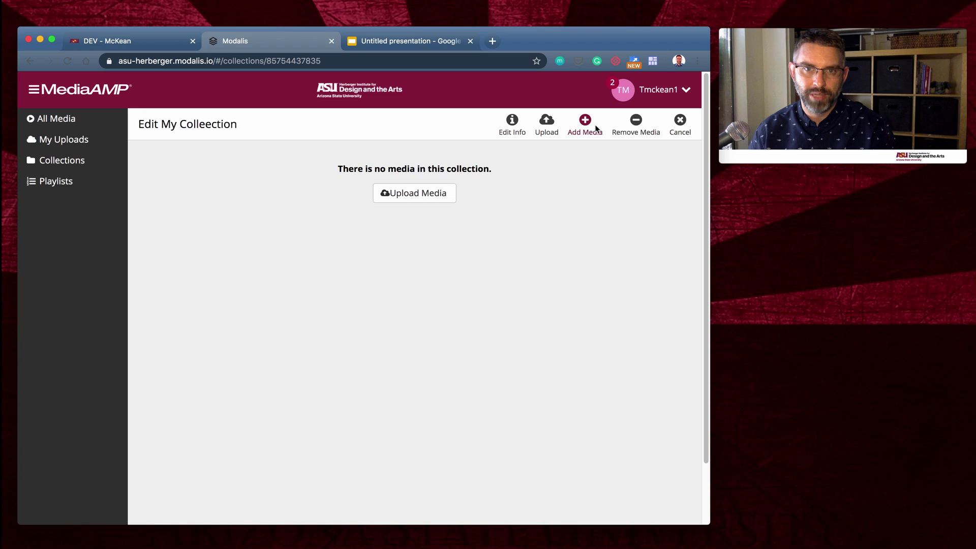
Step: Open the media upload form and accept the copyright terms
click(547, 122)
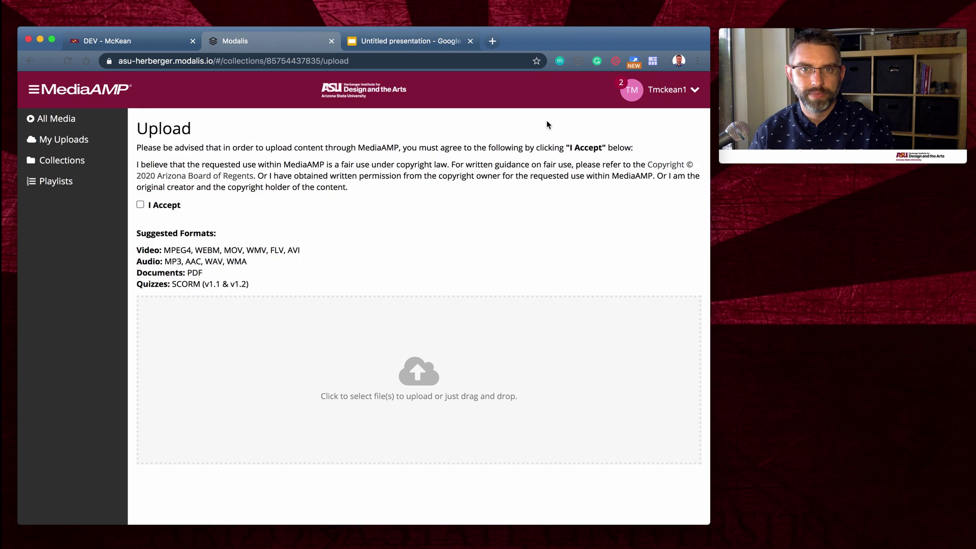
click(171, 207)
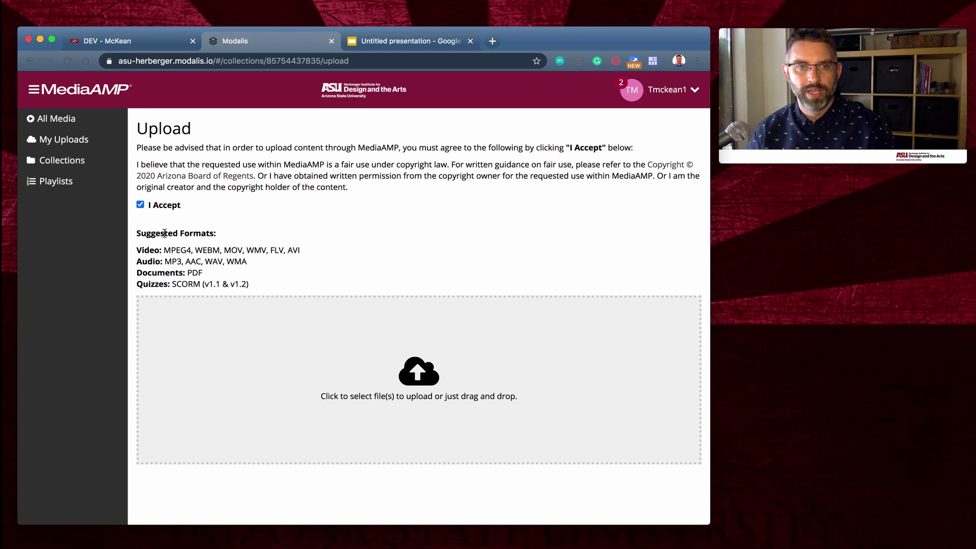
drag(158, 251, 323, 255)
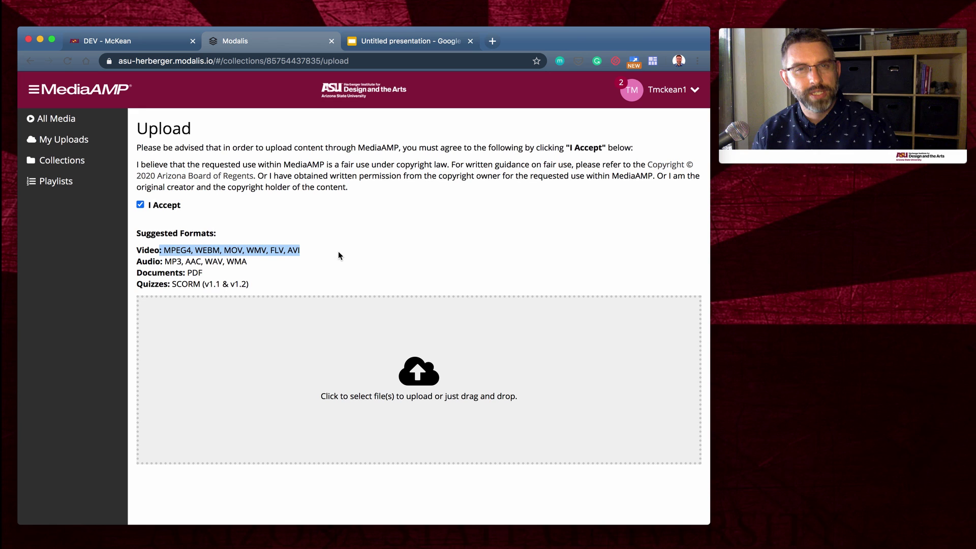
click(417, 379)
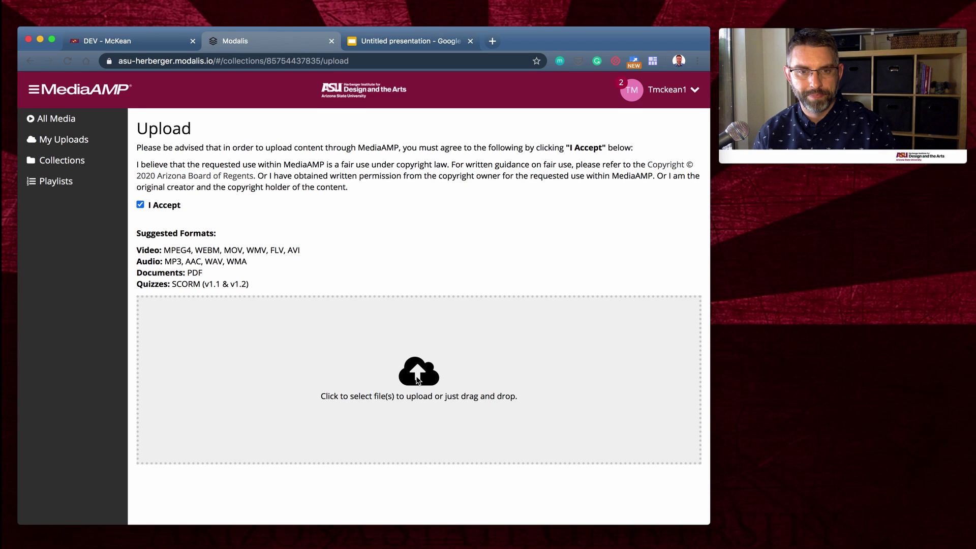
Step: Upload Sample Video.mov from the Desktop
click(121, 140)
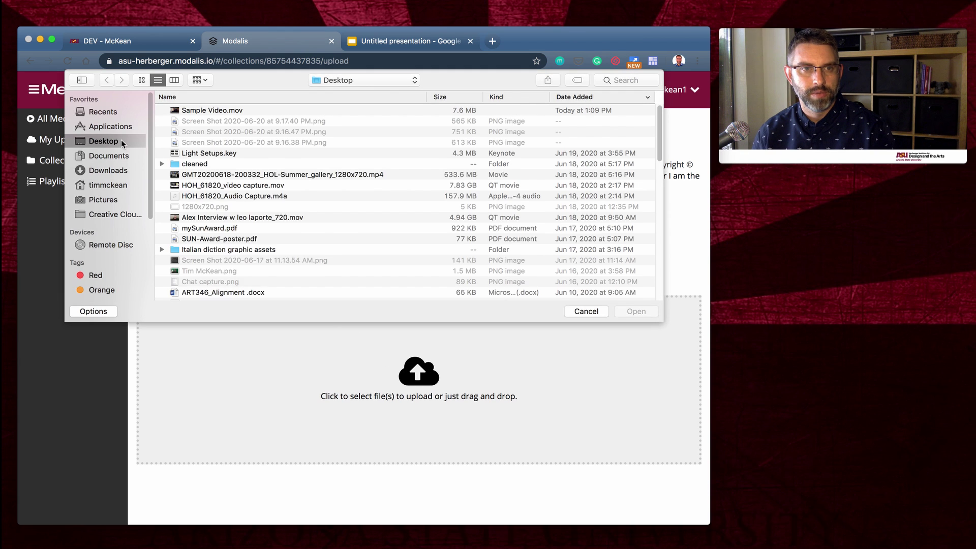
click(211, 113)
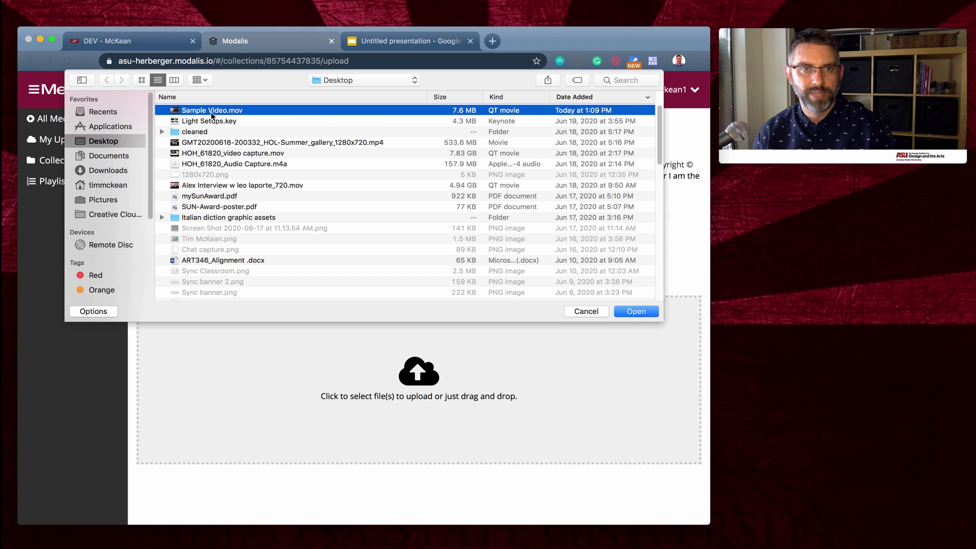
click(633, 312)
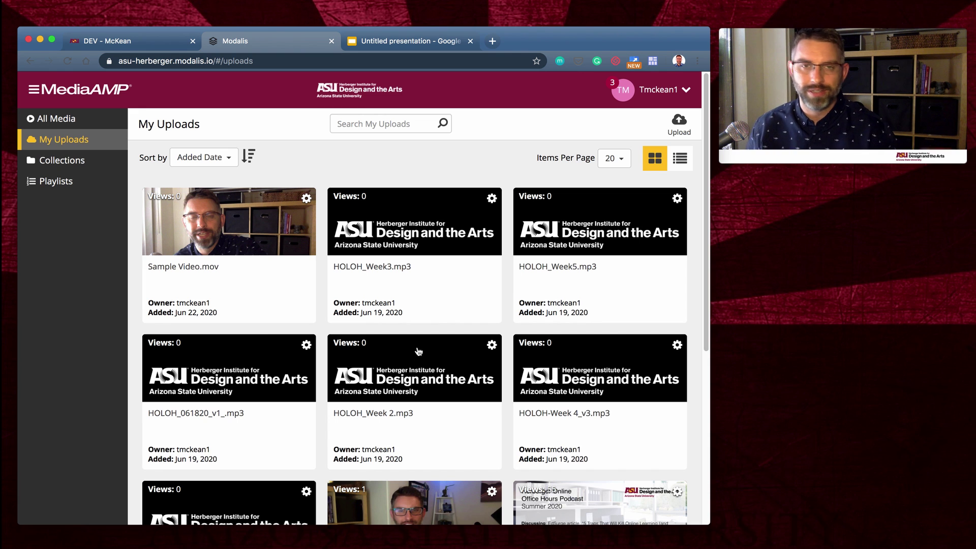
click(91, 161)
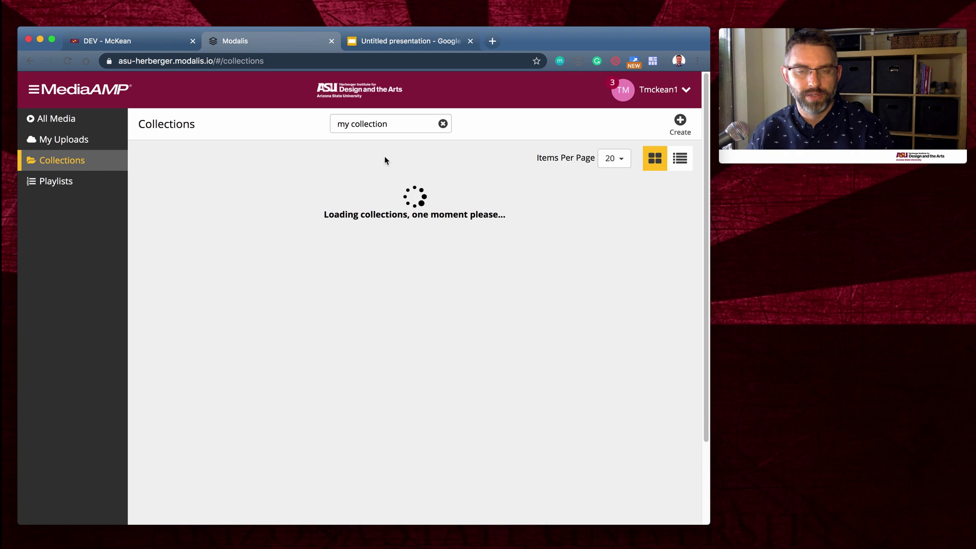
click(52, 143)
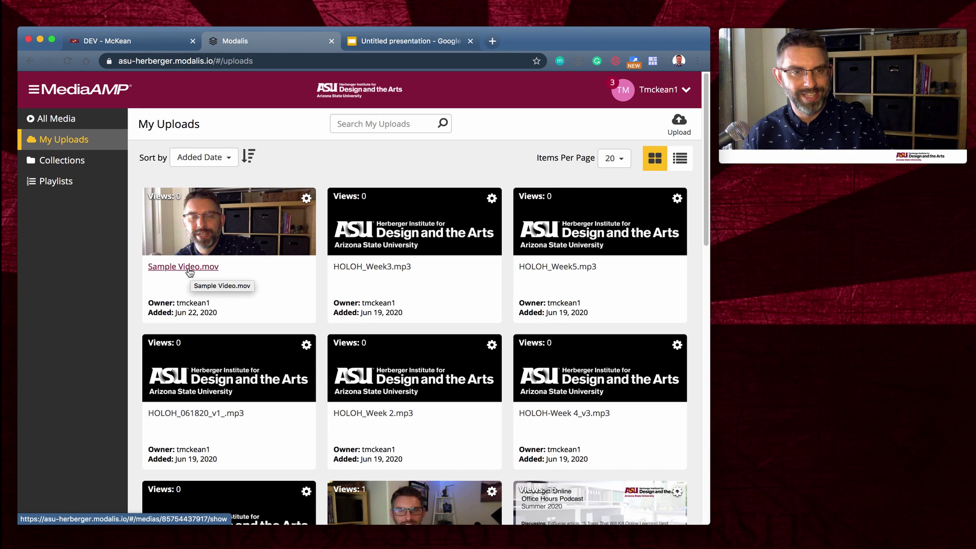
Step: Open Sample Video.mov's media page, play the 0:05 clip, and select its title text
click(185, 269)
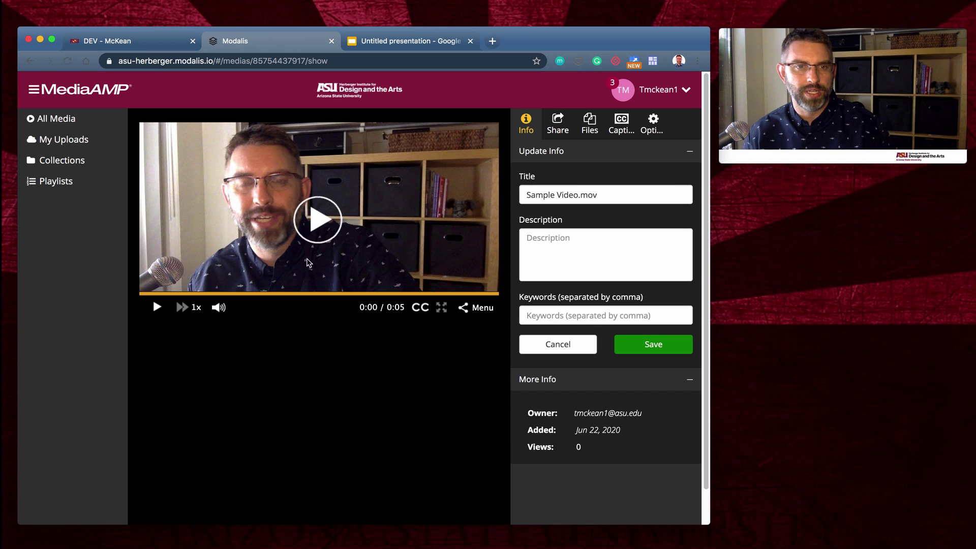
click(328, 234)
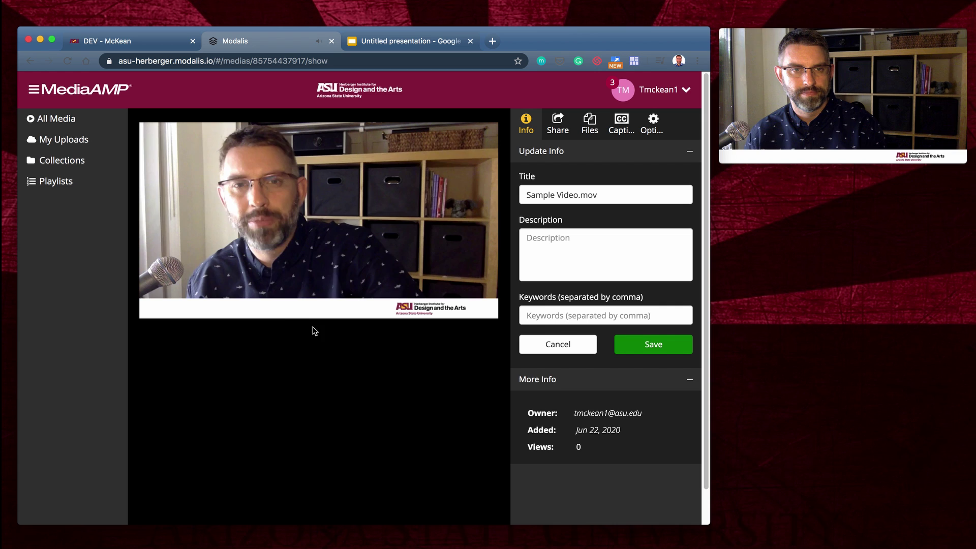
mouse_move(257, 307)
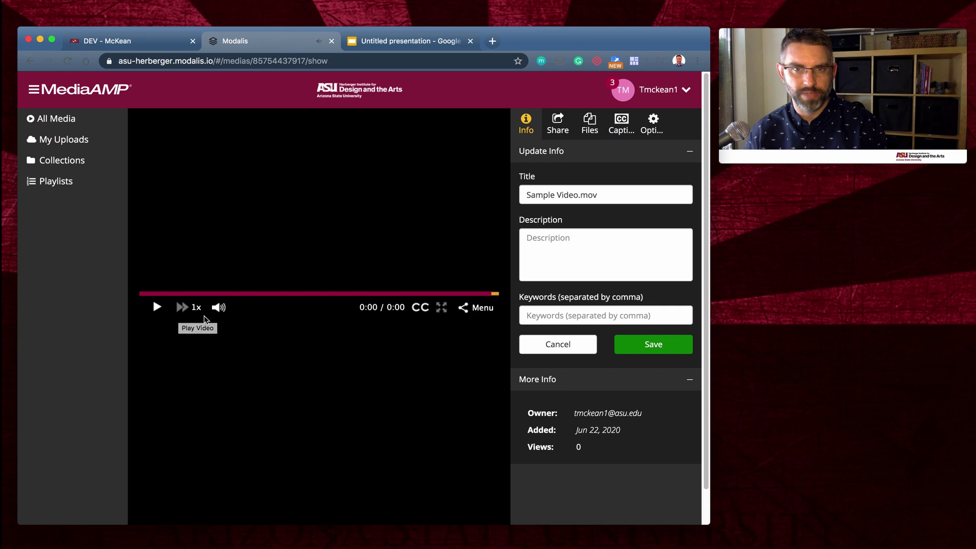
drag(602, 195, 523, 192)
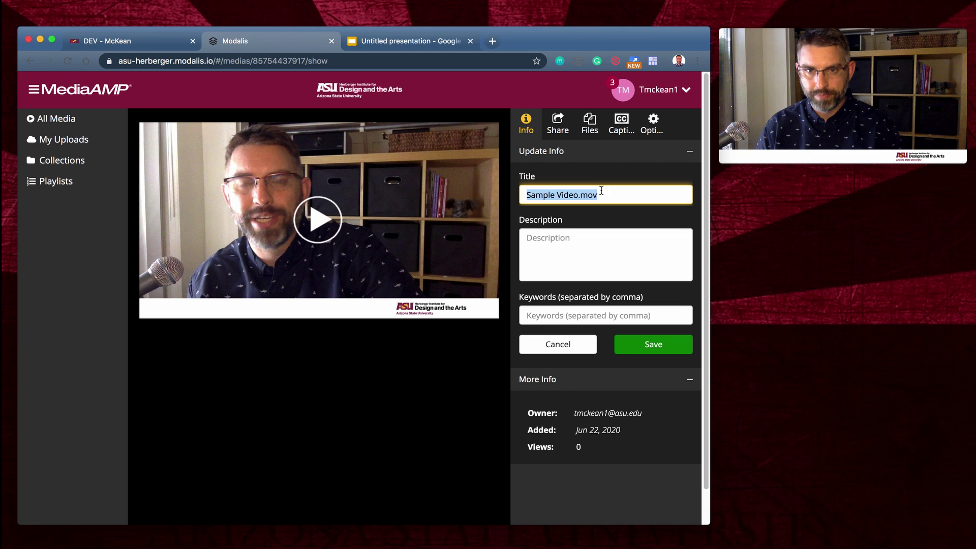
Step: Retitle the video 'My Sample video' and save it
text(My )
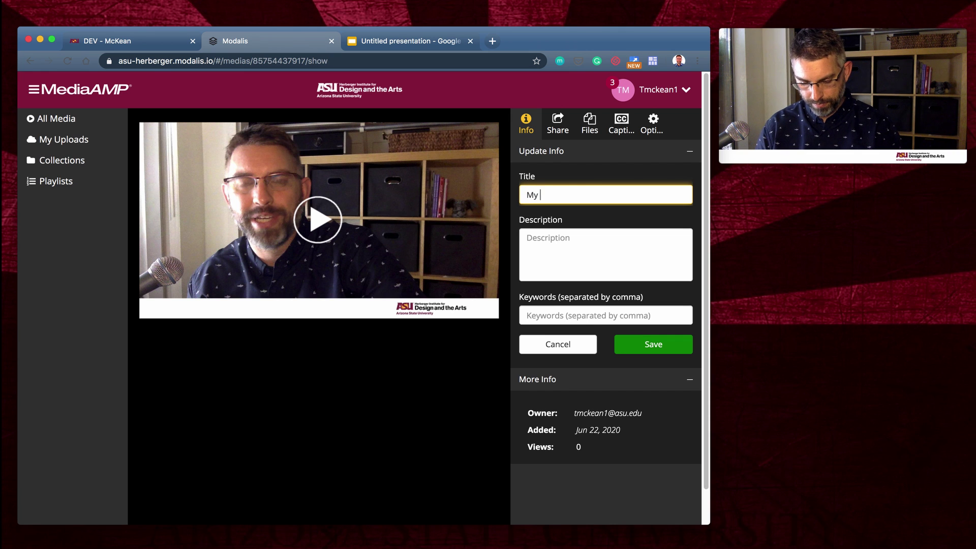
text(Sample video)
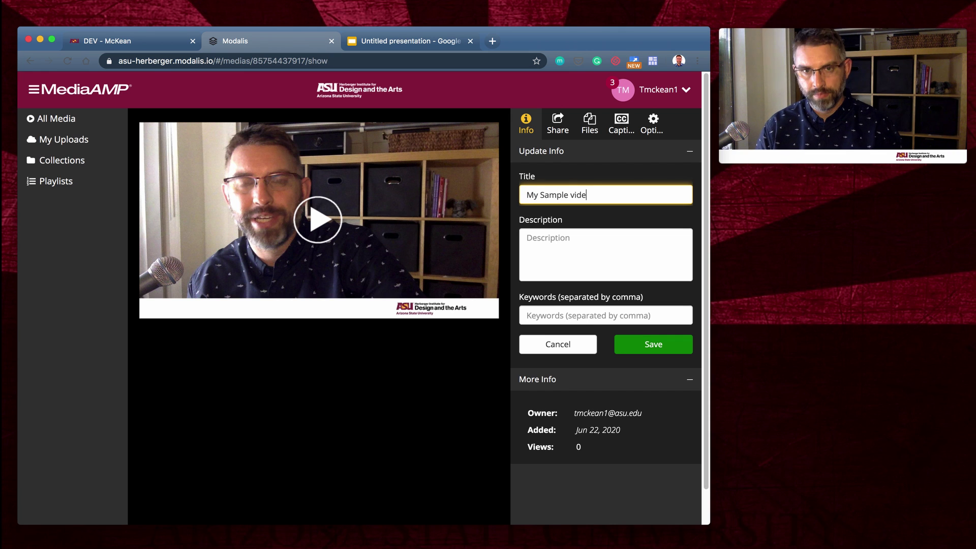
click(576, 242)
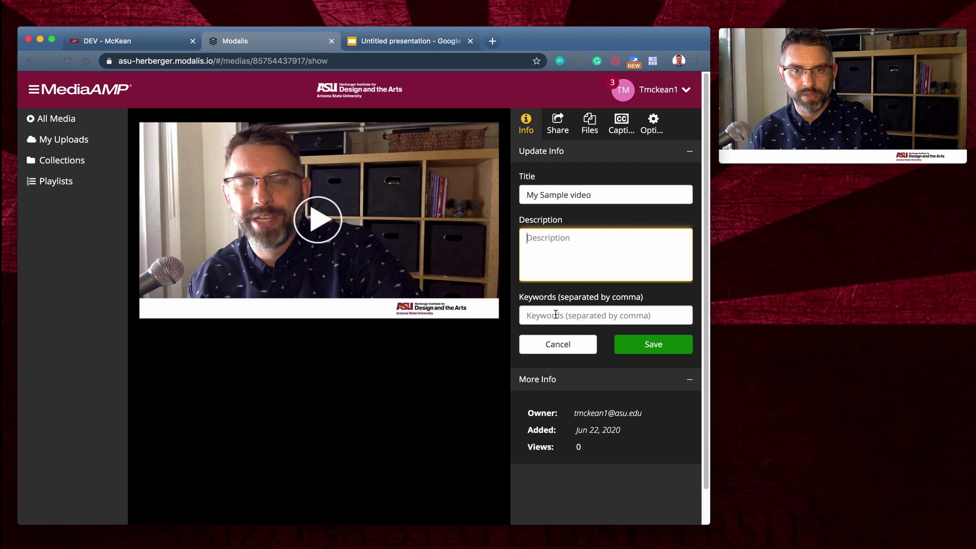
click(633, 343)
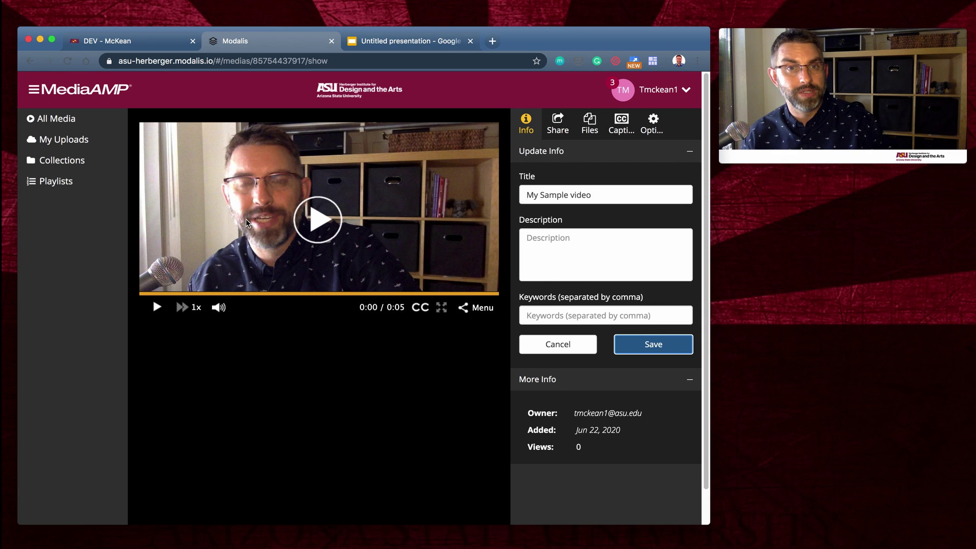
Step: In the Google Slides editor, duplicate the 'Modalis and Collections' slide
click(415, 42)
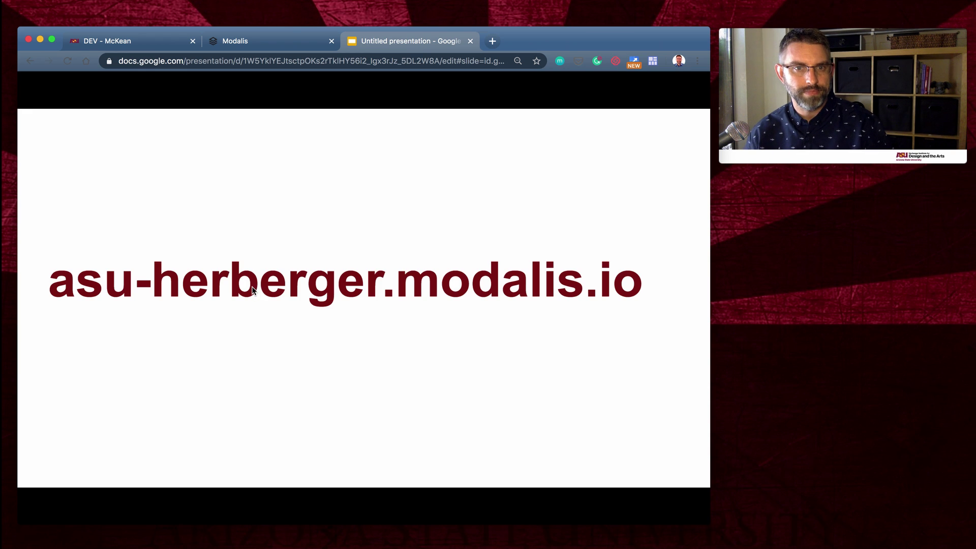
key(Escape)
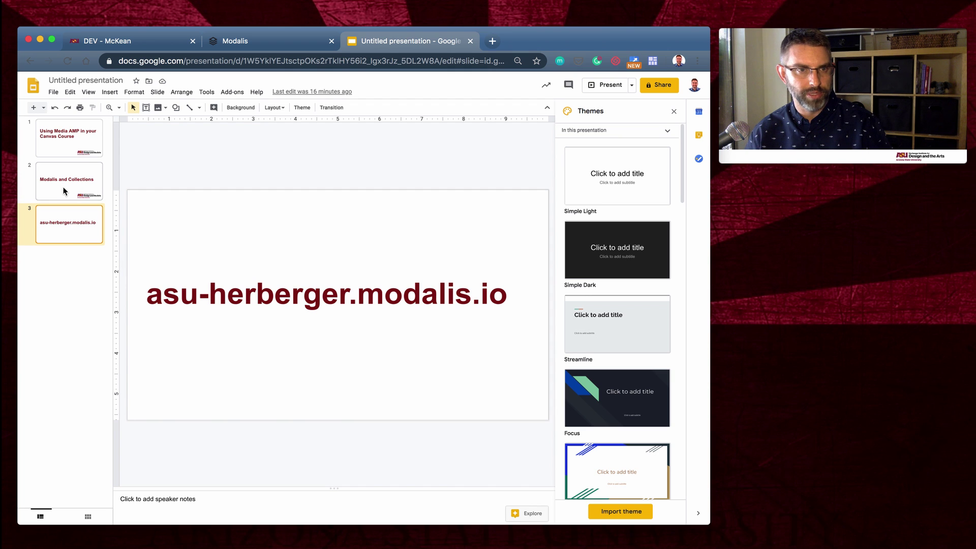
drag(63, 190, 66, 276)
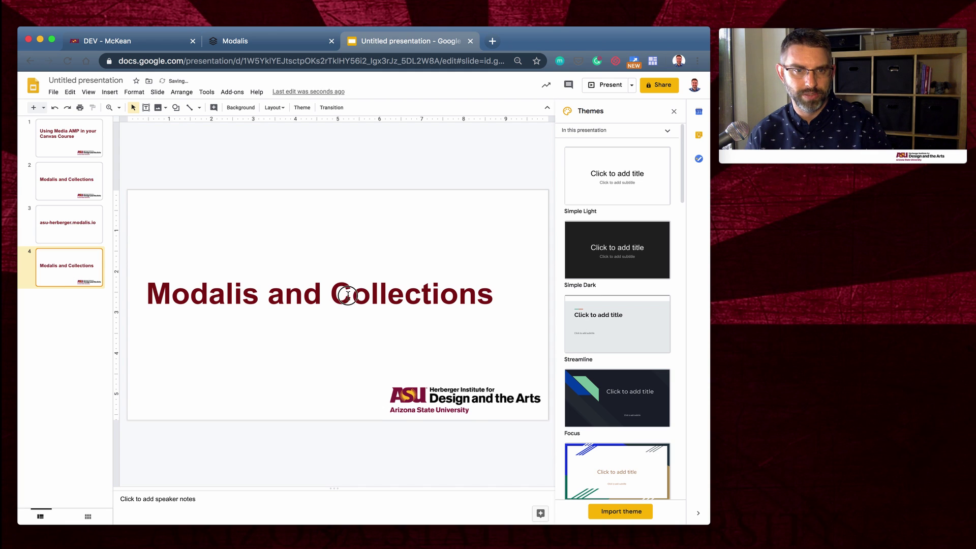
Step: Change the new slide's title to 'My Sample Video'
triple_click(148, 292)
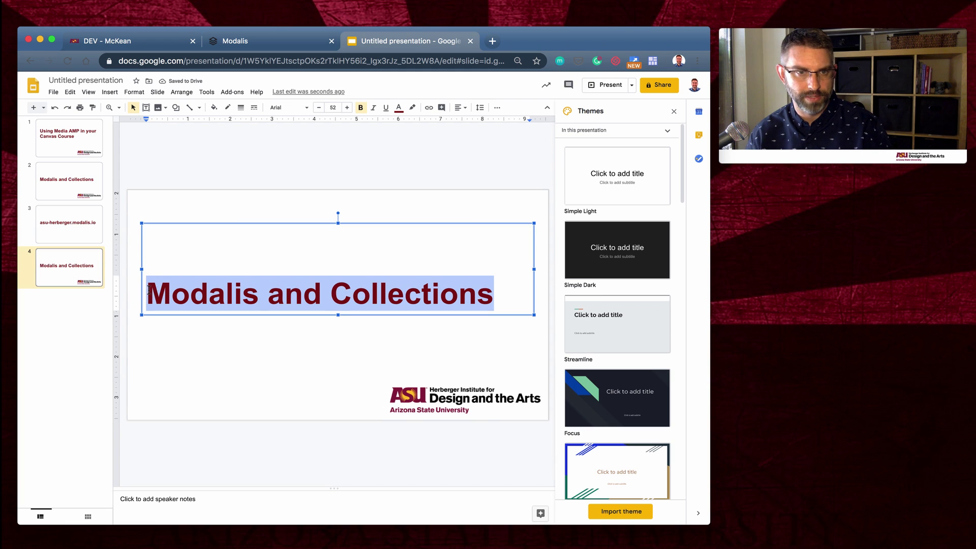
text(My)
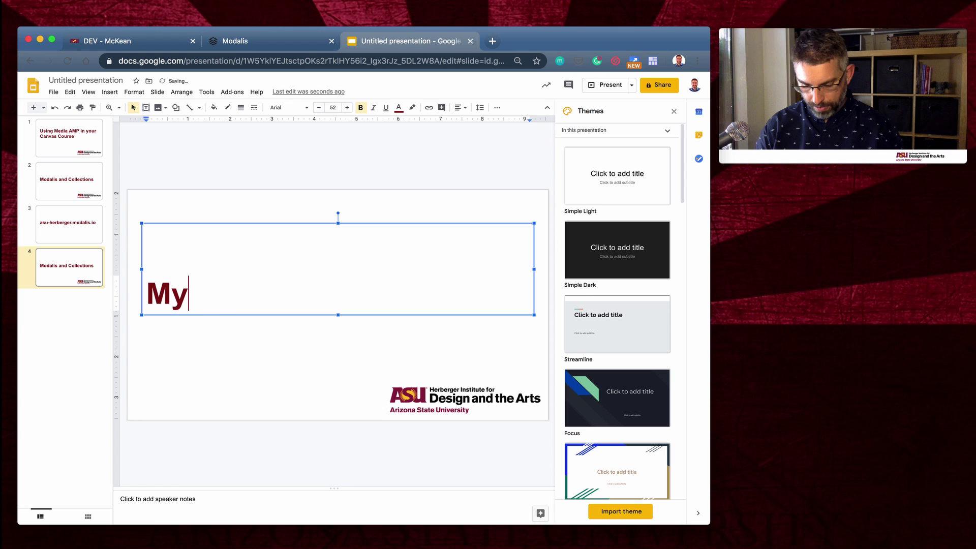
text( Sample video)
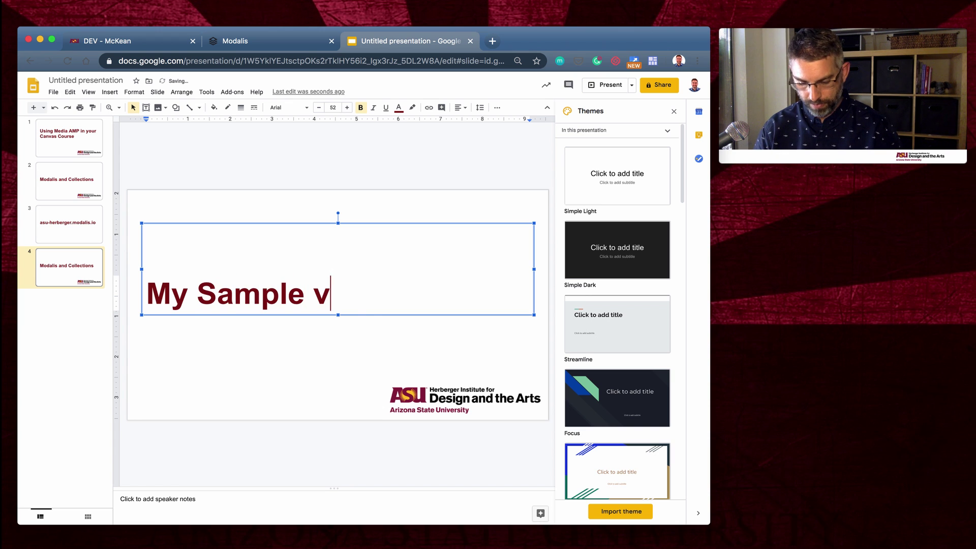
key(BackSpace)
key(BackSpace)
key(BackSpace)
key(BackSpace)
key(BackSpace)
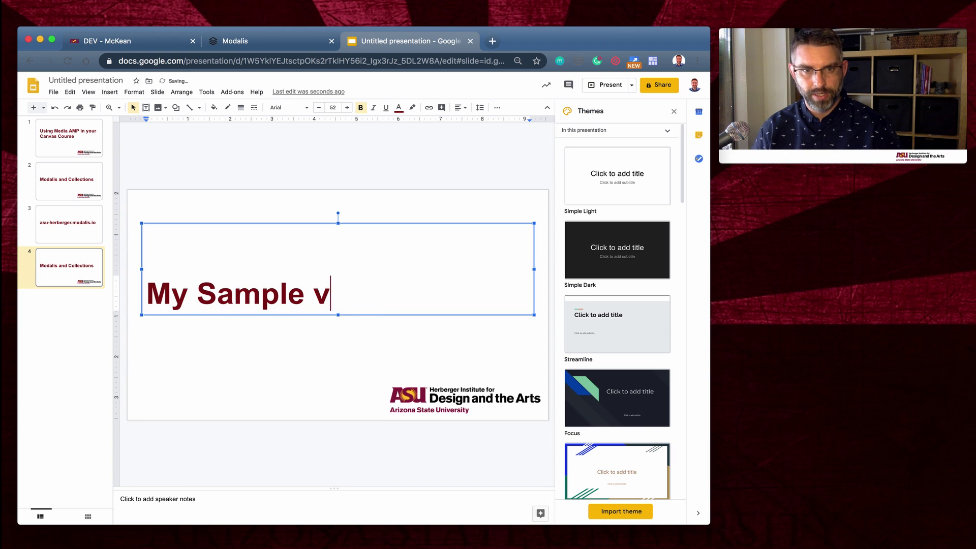
text(video)
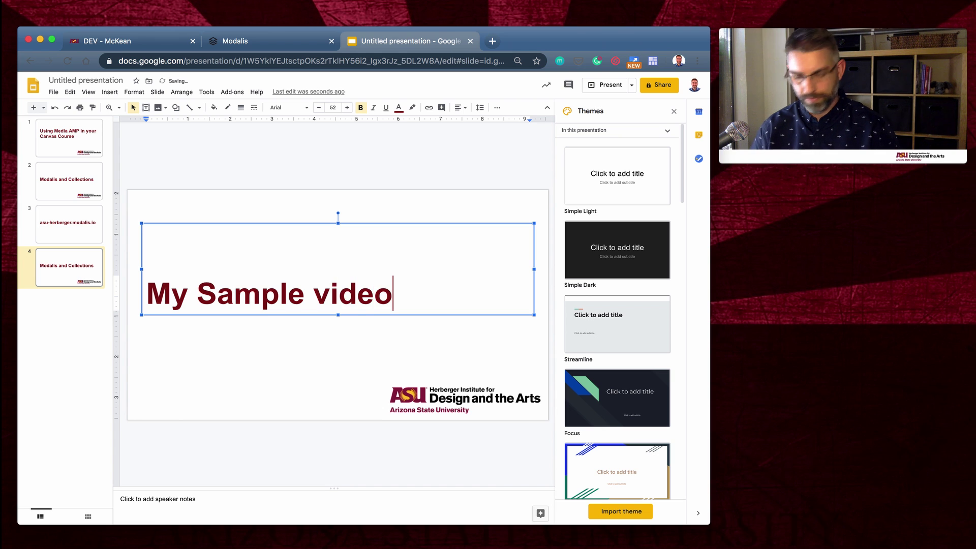
key(BackSpace)
key(BackSpace)
key(BackSpace)
key(BackSpace)
key(BackSpace)
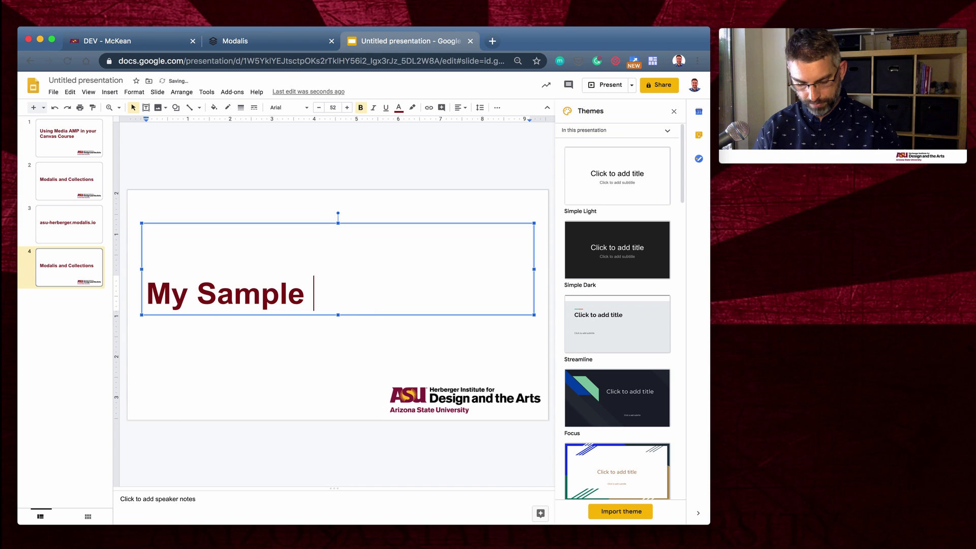
text(Video)
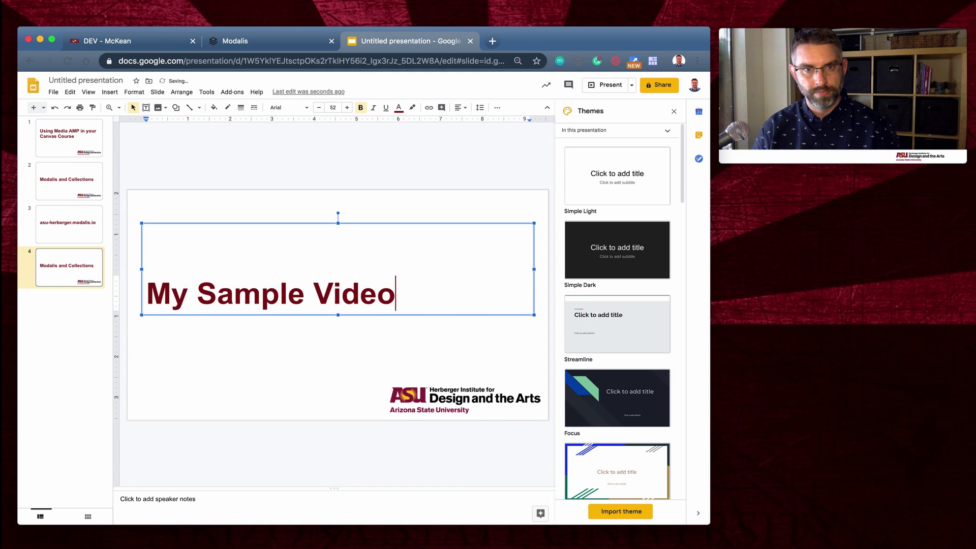
key(Return)
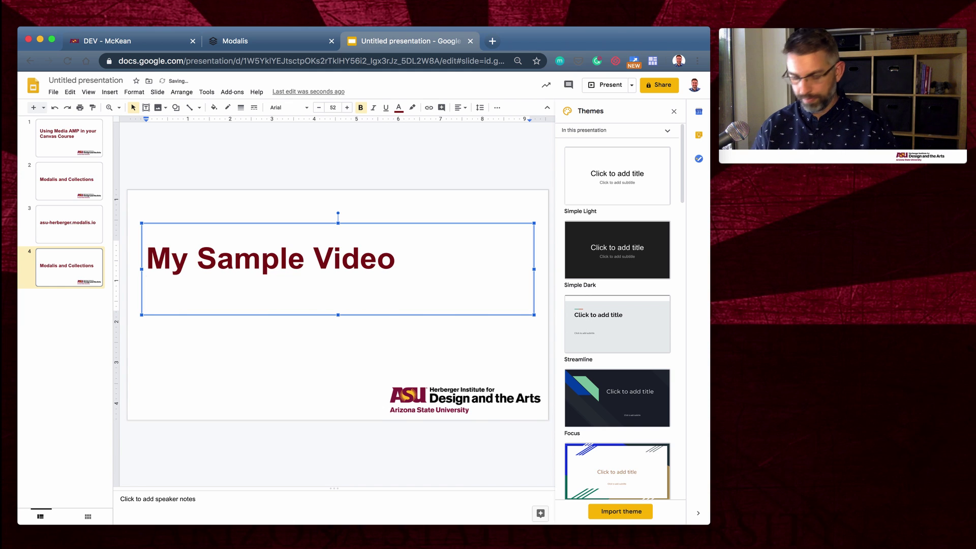
key(BackSpace)
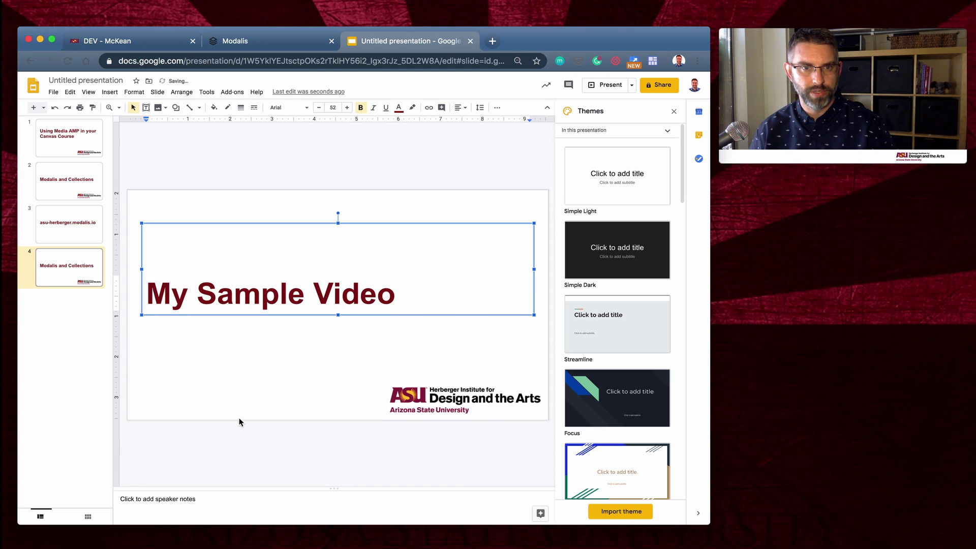
Step: Capture the whole slide as a region screenshot with Cmd+Shift+4
click(237, 436)
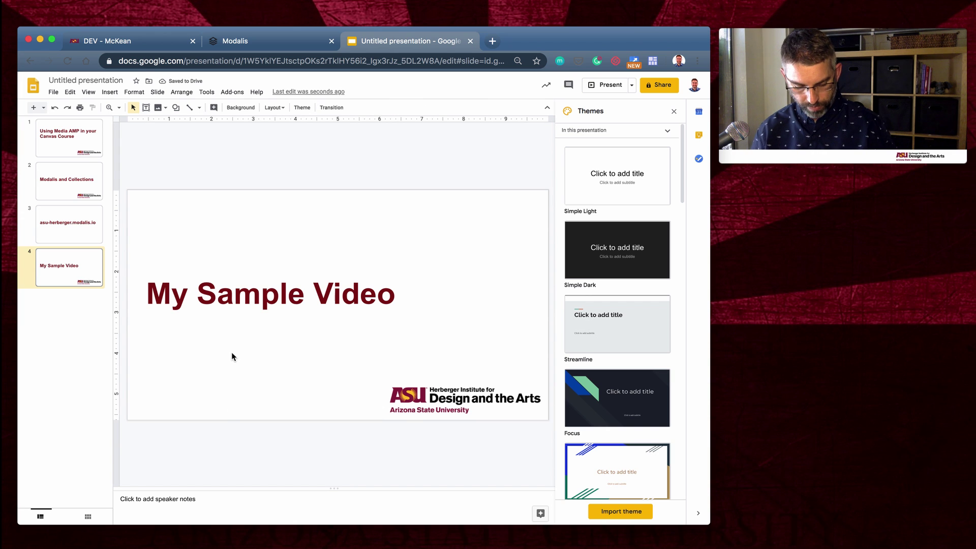
key(super+shift+4)
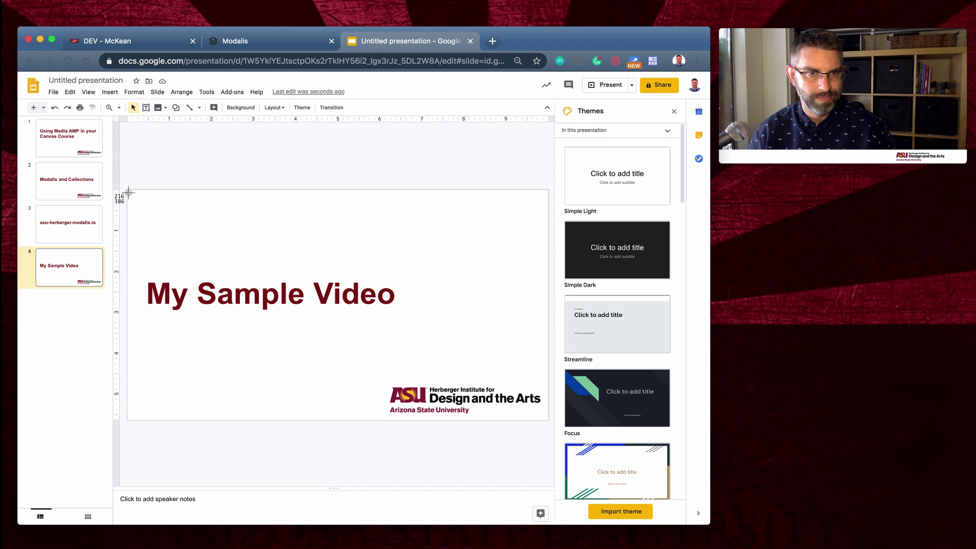
drag(130, 193, 547, 420)
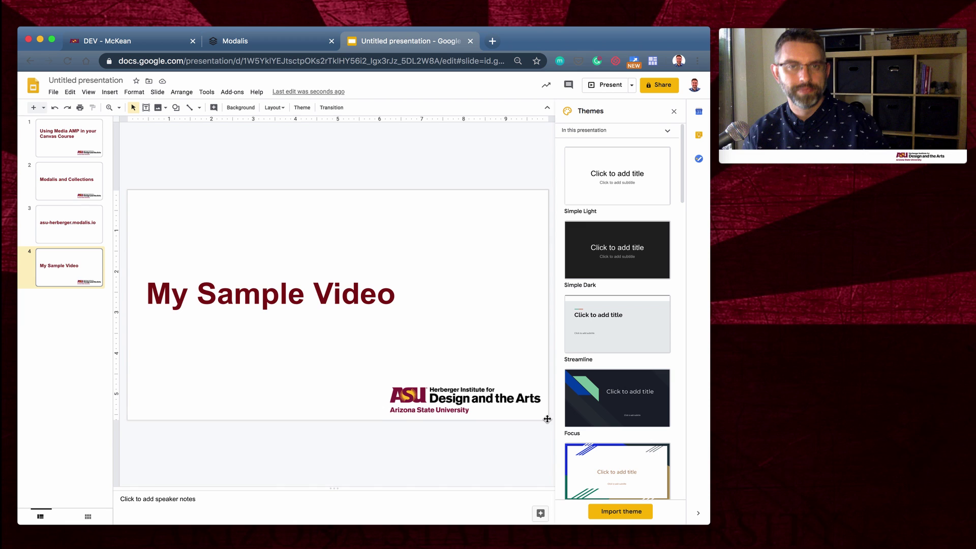
Step: Upload the Screen Shot 2020-06-22 PNG from the Desktop to the video's Files tab
click(258, 45)
mouse_move(496, 236)
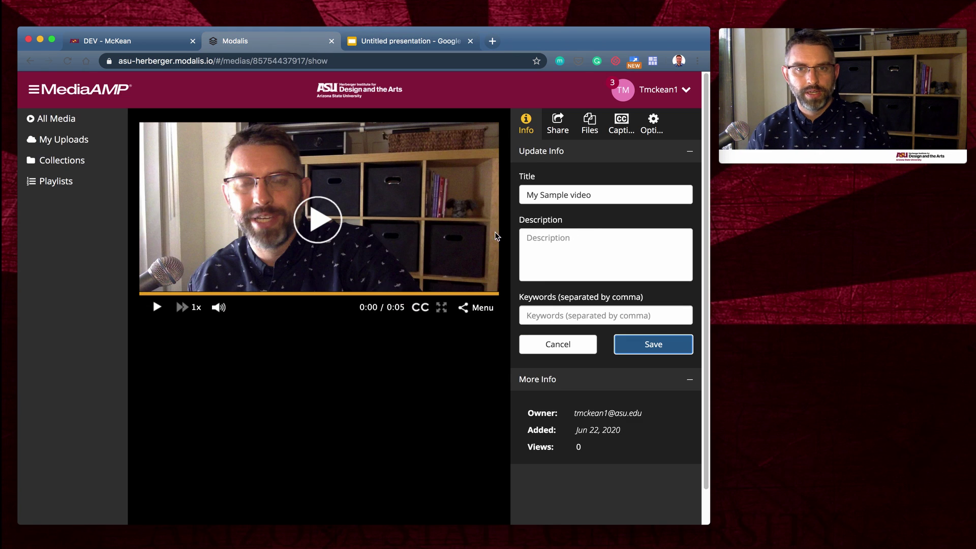
click(591, 125)
click(591, 126)
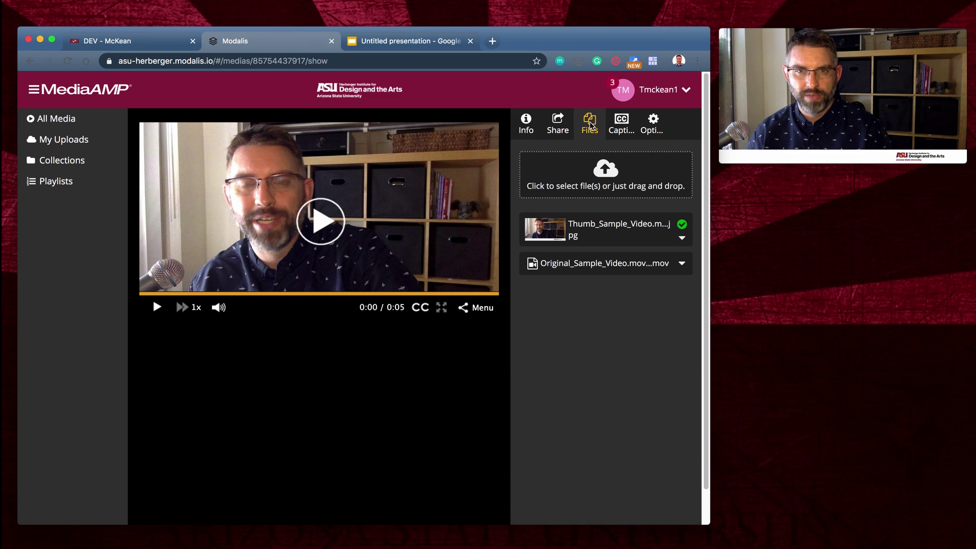
click(606, 173)
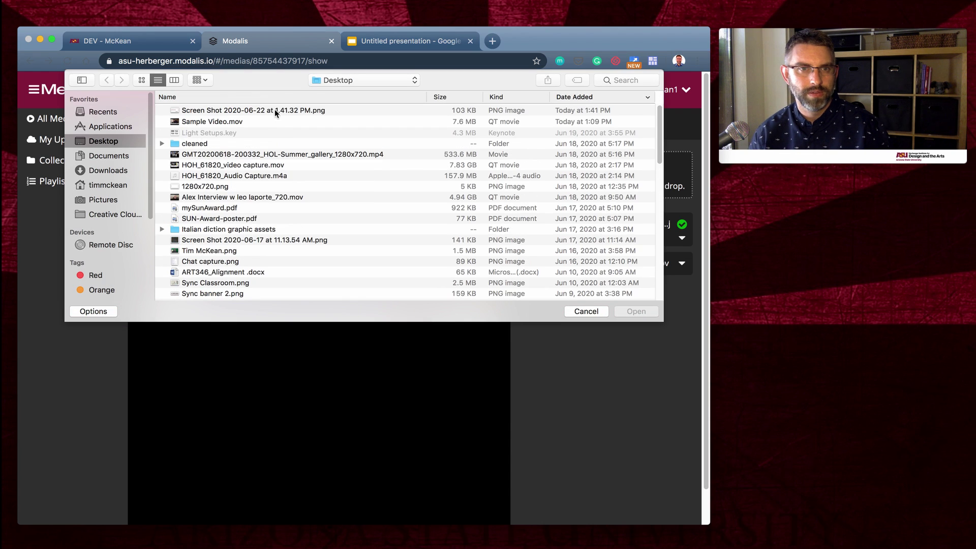
click(274, 109)
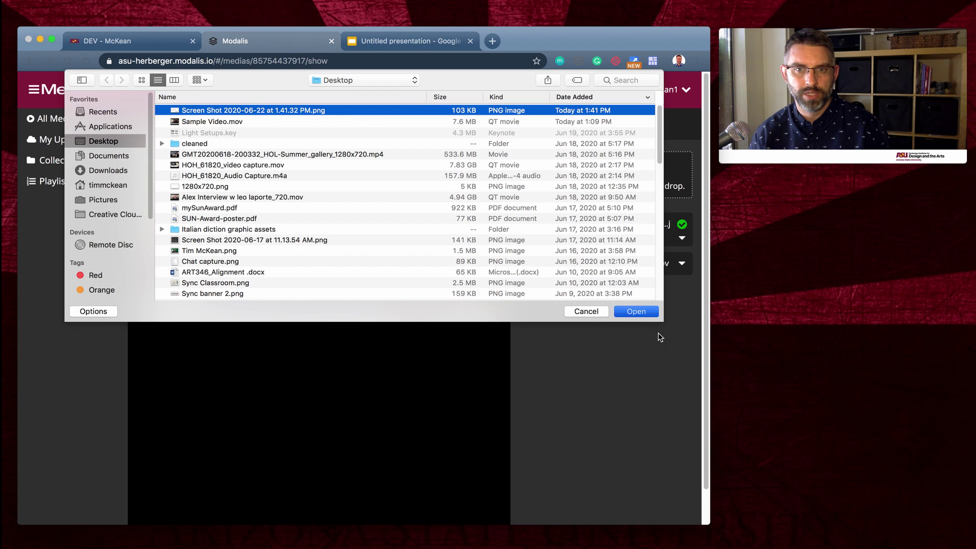
click(630, 310)
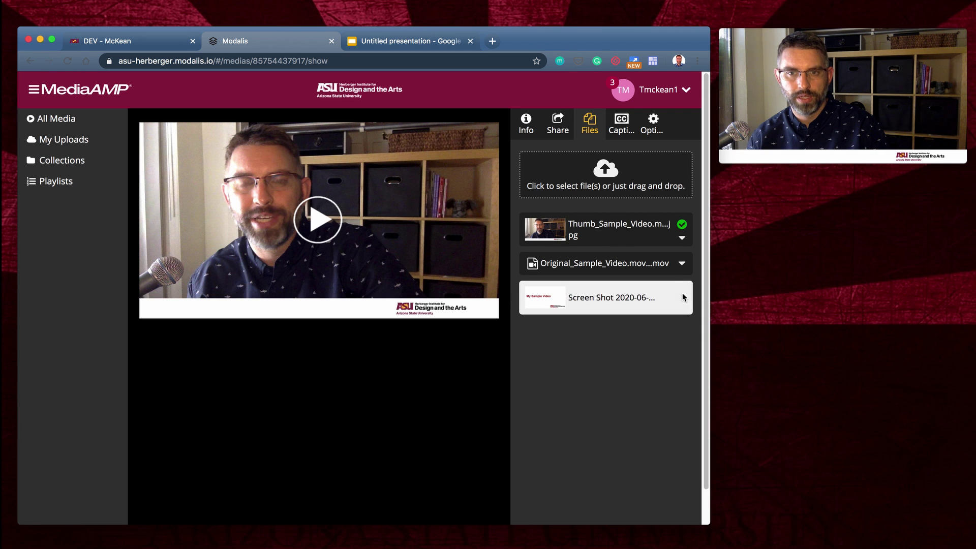
Step: Make the Screen Shot 2020-06-22 image the video's default thumbnail, then play the video to verify
click(642, 297)
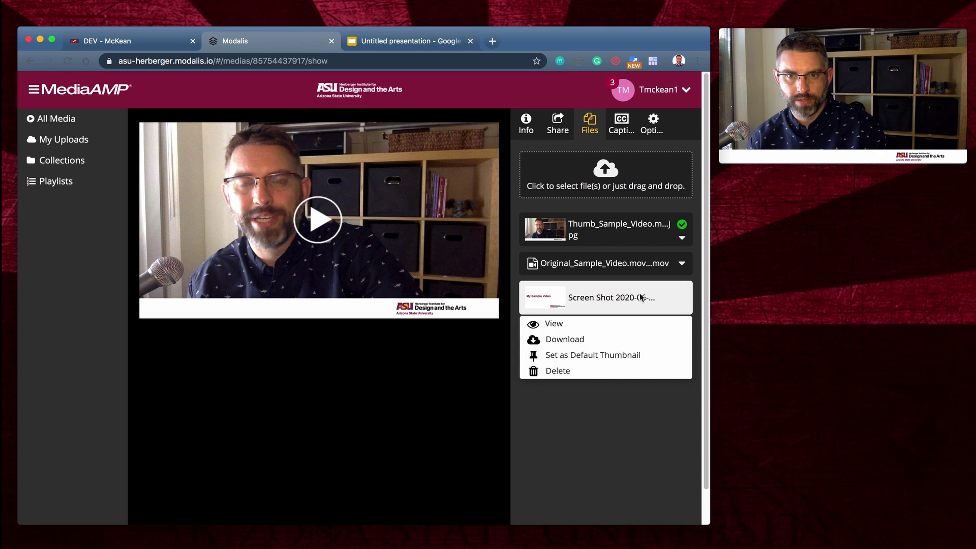
click(628, 356)
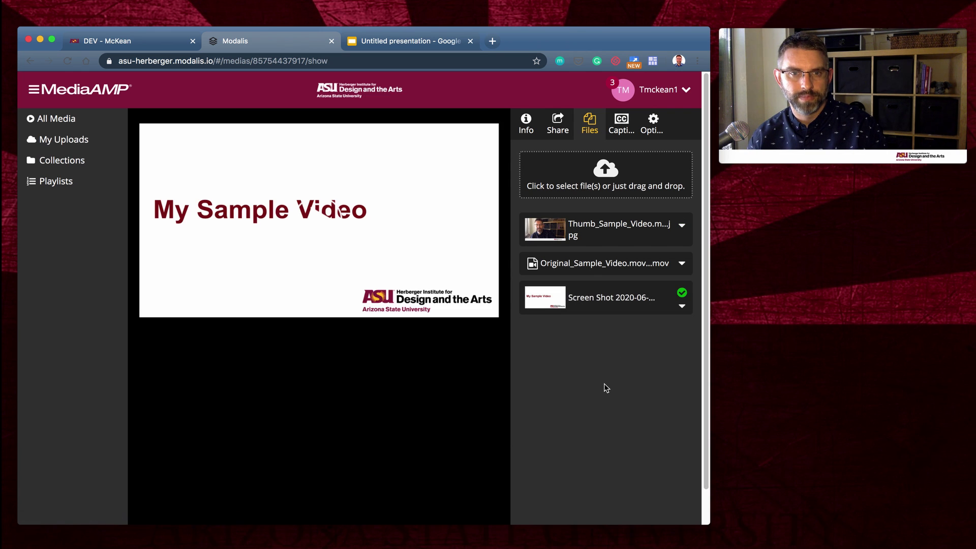
mouse_move(364, 363)
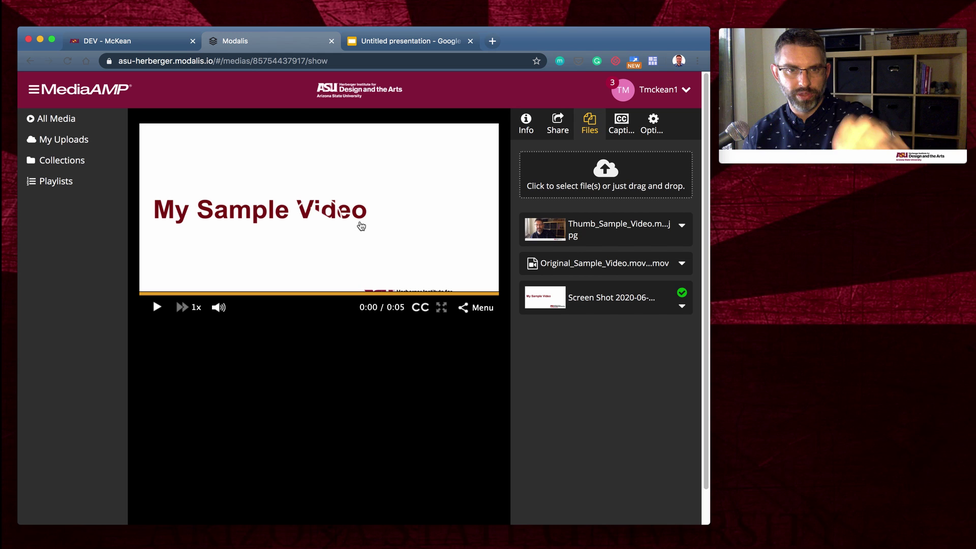
mouse_move(320, 229)
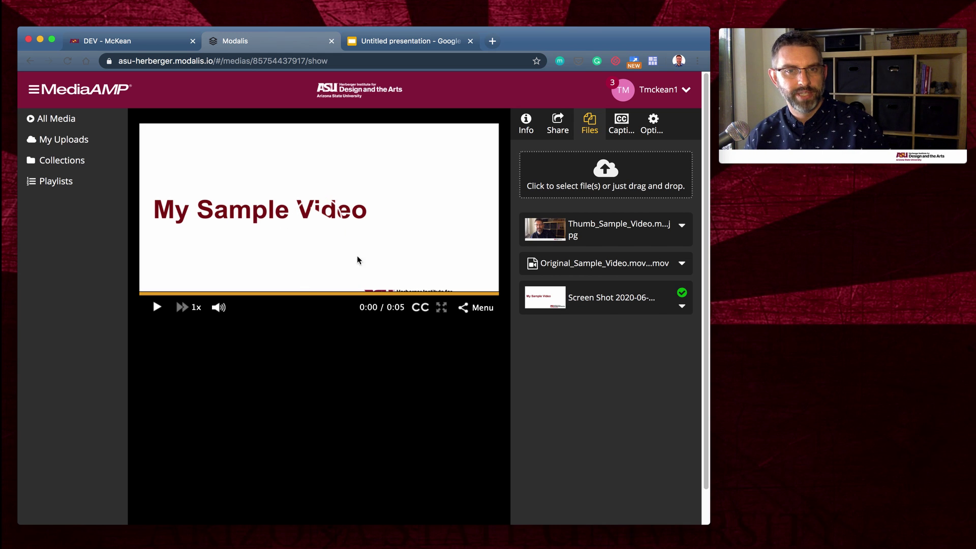
click(320, 222)
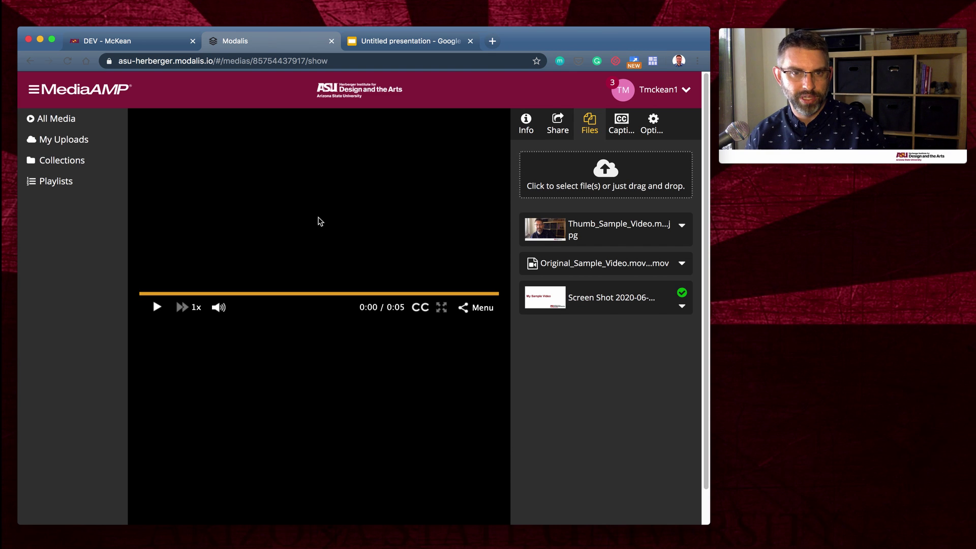